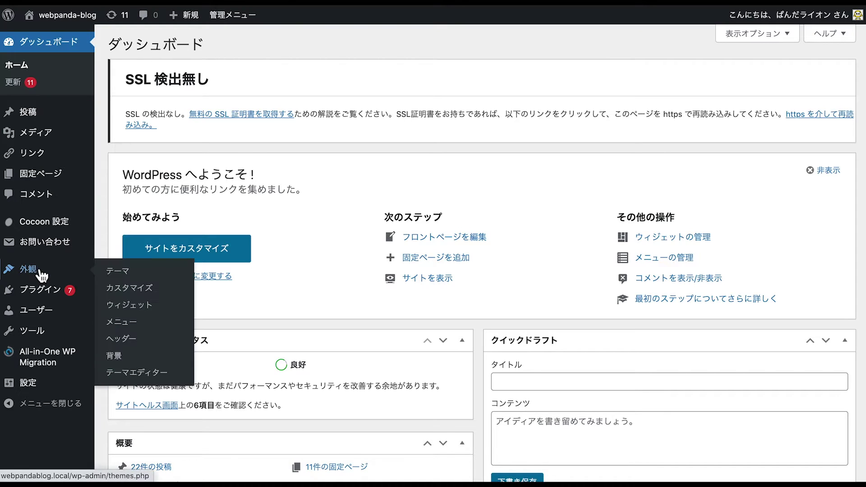
# Step: Search the new plugins for "bbpress" and activate the bbPress plugin
pyautogui.click(41, 291)
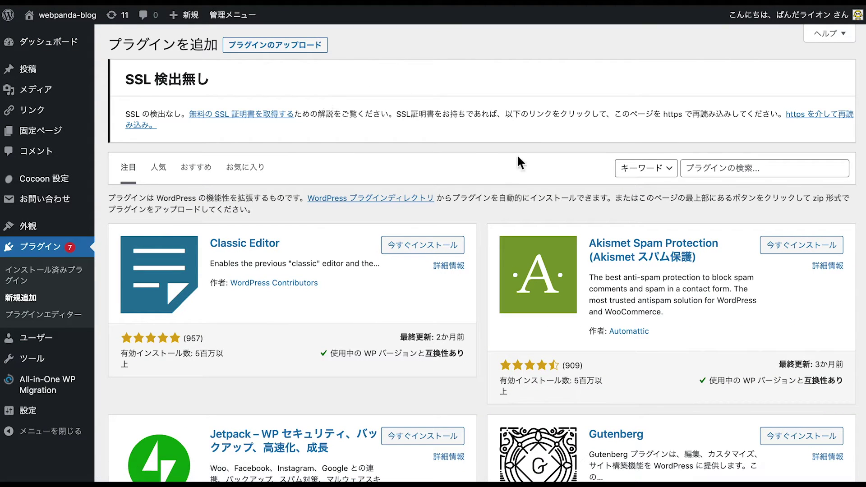
pyautogui.click(710, 169)
pyautogui.write('bbpres')
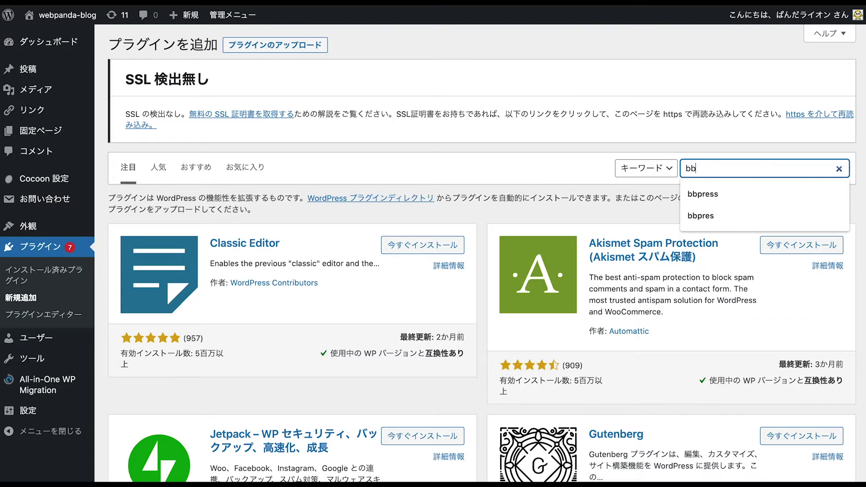
pyautogui.write('s')
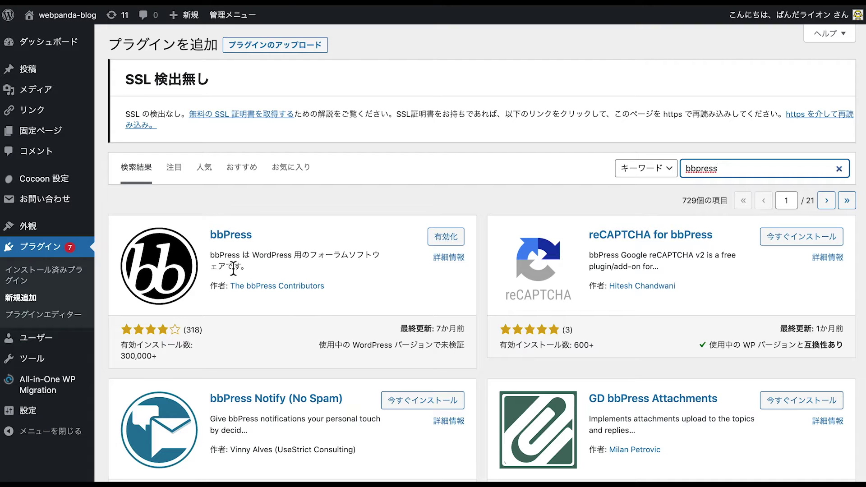
pyautogui.click(446, 237)
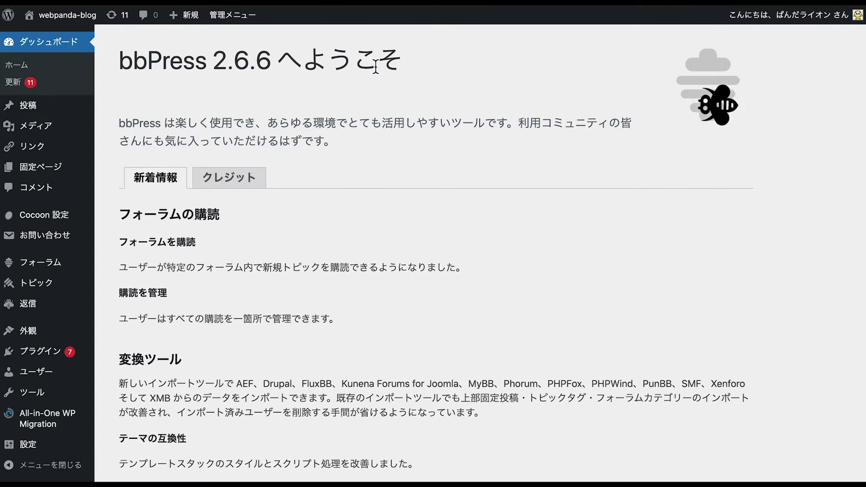
# Step: Move the existing forums フォーラム and フォーラムのテスト to the trash
pyautogui.moveTo(42, 267)
pyautogui.moveTo(43, 306)
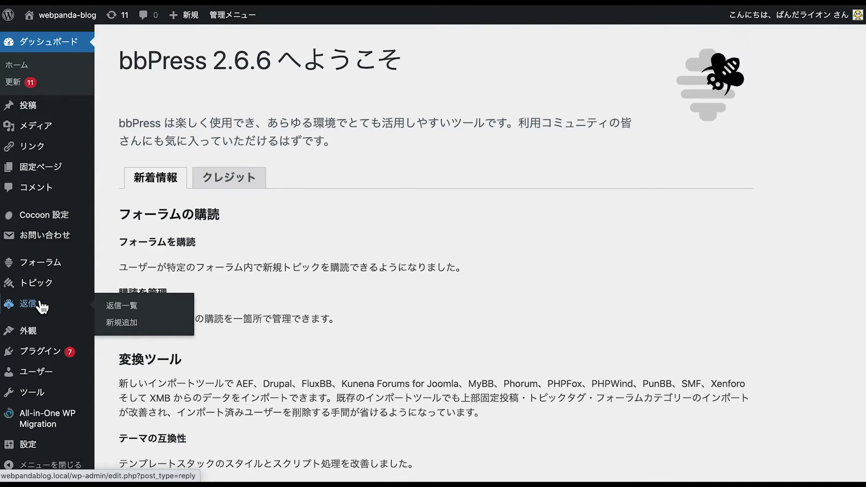
pyautogui.scroll(-3, 43, 307)
pyautogui.moveTo(47, 449)
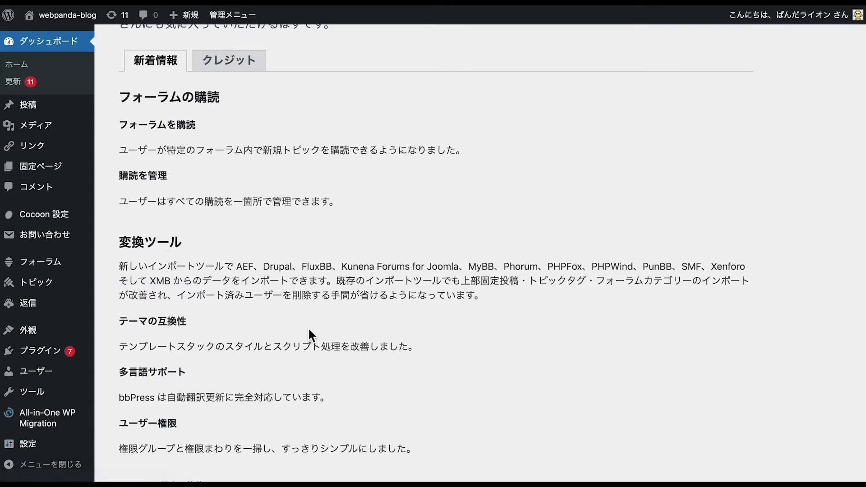
pyautogui.click(57, 270)
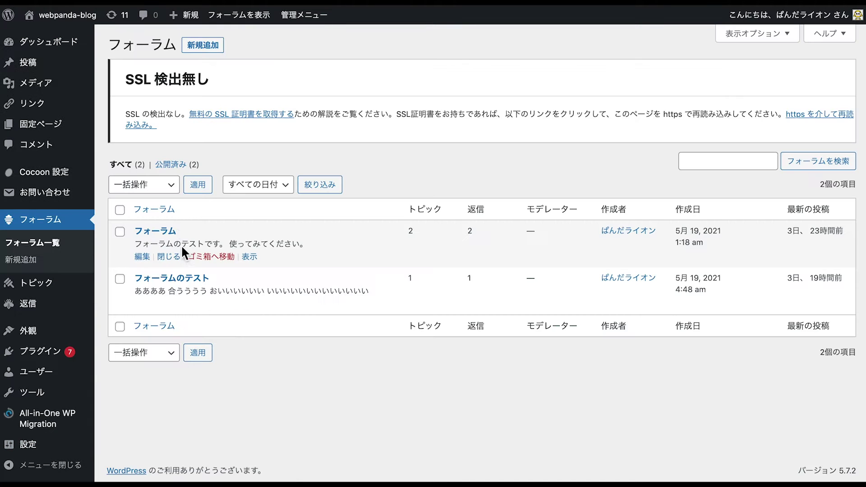
pyautogui.click(212, 263)
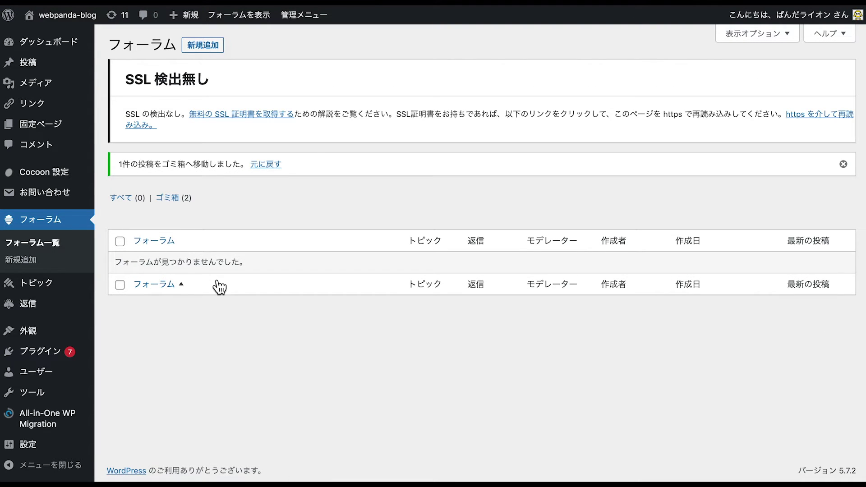
# Step: Start a new forum and title it 新規フォーラム
pyautogui.click(210, 58)
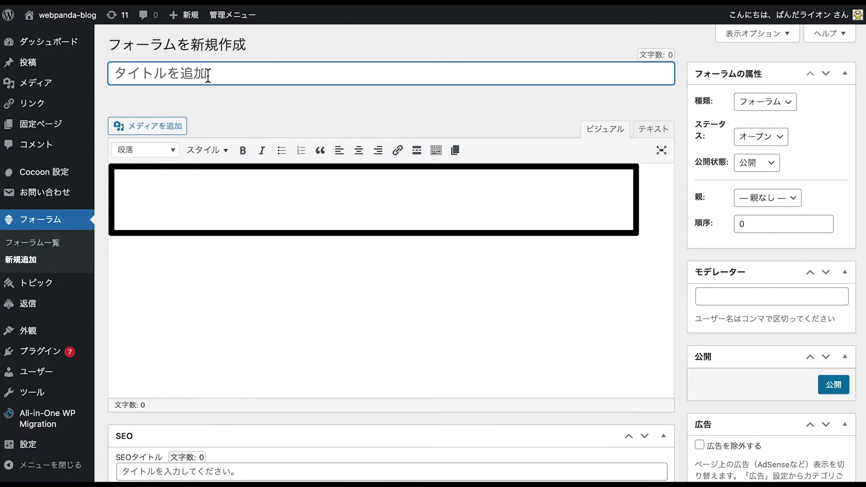
pyautogui.write('しんkifo-m')
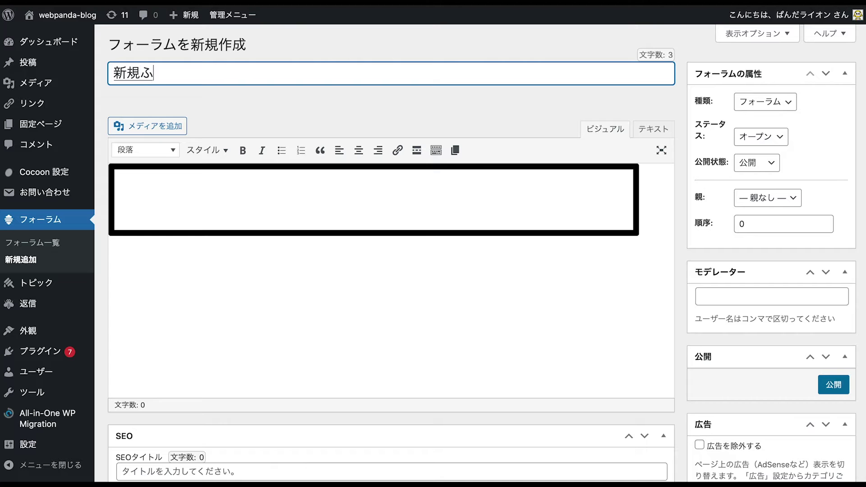
pyautogui.press('BackSpace')
pyautogui.write('ramu')
pyautogui.press('Return')
pyautogui.moveTo(75, 132)
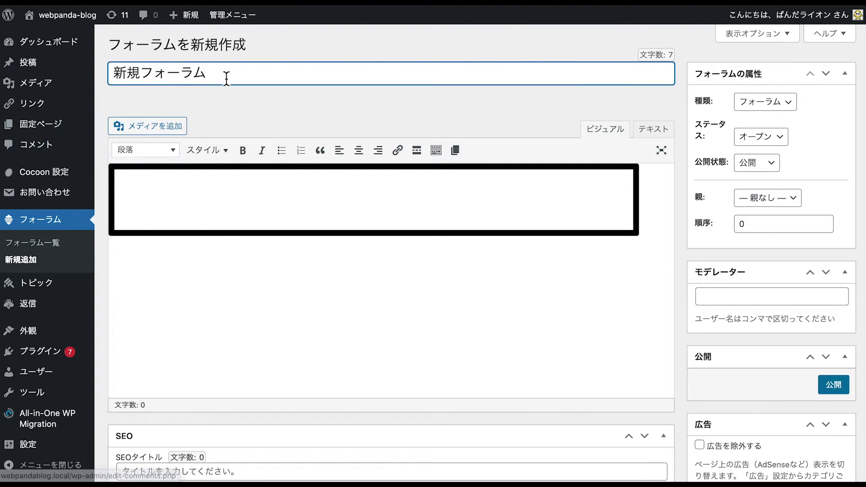
# Step: Copy the forum title and paste it twice as the first line of the forum body, with blank lines below
pyautogui.moveTo(224, 75); pyautogui.dragTo(96, 81)
pyautogui.press('super+c')
pyautogui.click(164, 204)
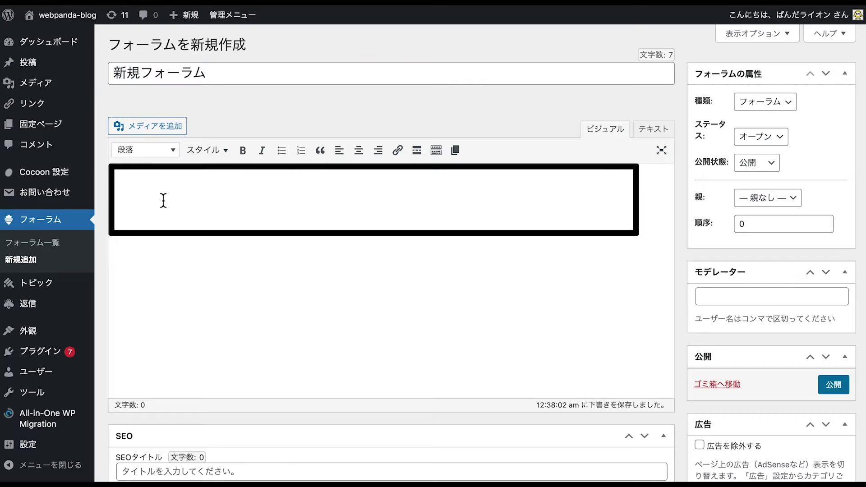
pyautogui.press('super+v')
pyautogui.press('super+v')
pyautogui.press('Return')
pyautogui.press('Return')
pyautogui.press('Return')
pyautogui.press('Return')
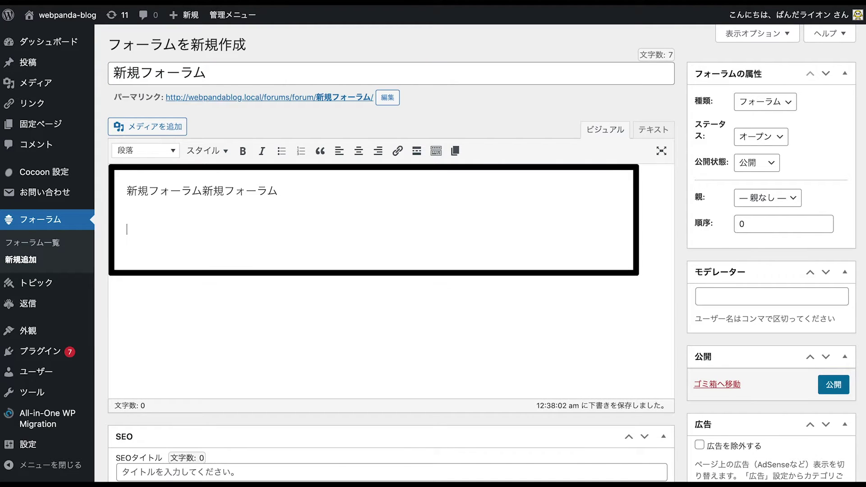
# Step: Add a body line with 新規フォーラム pasted twice and another line with it pasted four times
pyautogui.press('super+v')
pyautogui.press('super+v')
pyautogui.press('Return')
pyautogui.press('super+v')
pyautogui.press('super+v')
pyautogui.press('super+v')
pyautogui.press('super+v')
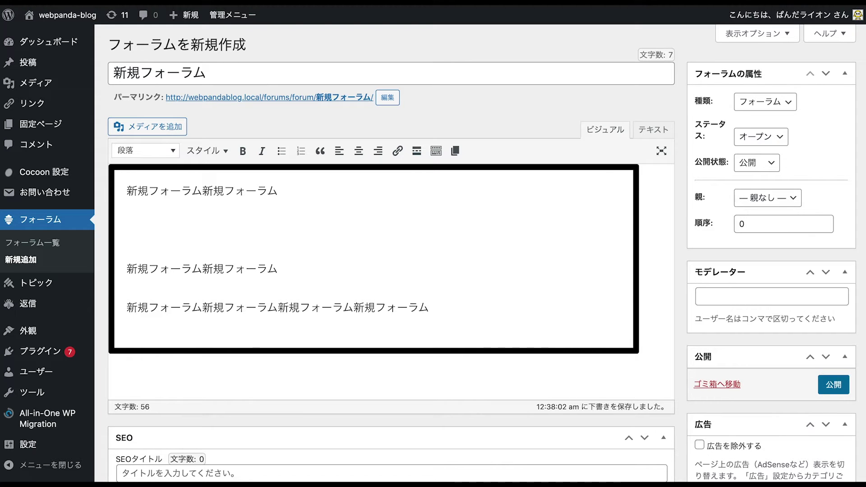
# Step: Fill the blank second line of the forum body with 新規フォーラム pasted three times
pyautogui.scroll(-2, 292, 306)
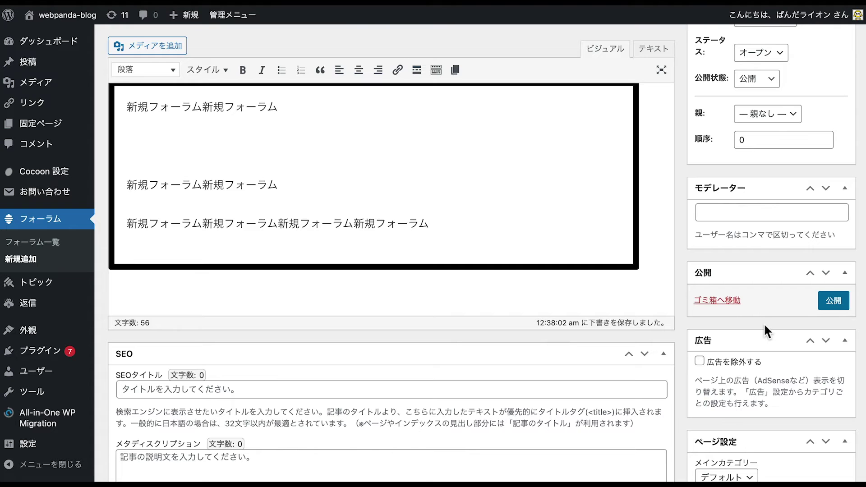
pyautogui.scroll(2, 731, 242)
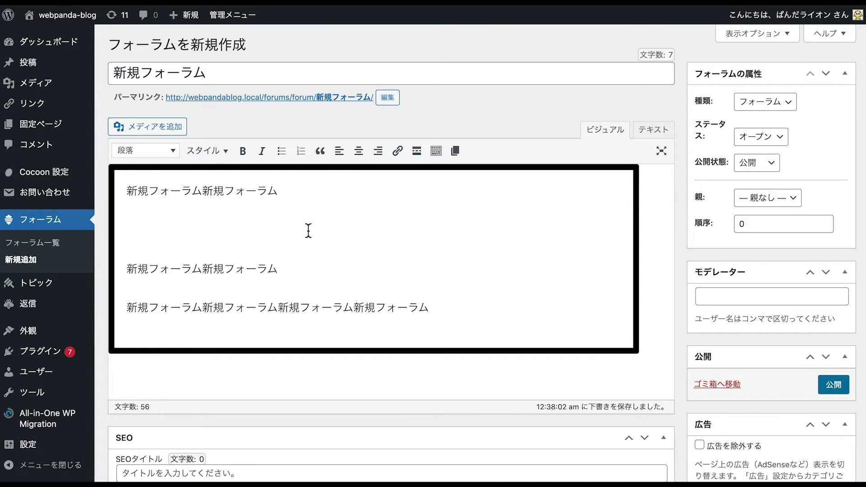
pyautogui.click(248, 221)
pyautogui.press('super+v')
pyautogui.press('super+v')
pyautogui.press('super+v')
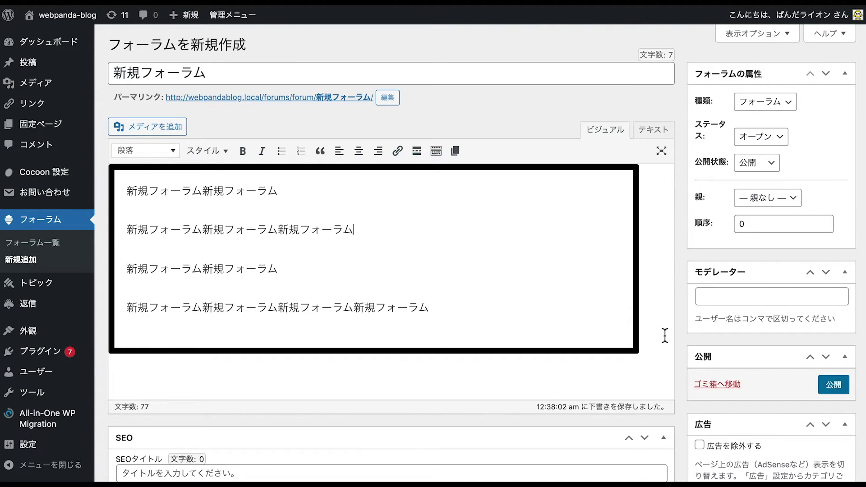
# Step: Keep the forum's type as フォーラム and its status as オープン, and publish it
pyautogui.click(780, 106)
pyautogui.click(827, 141)
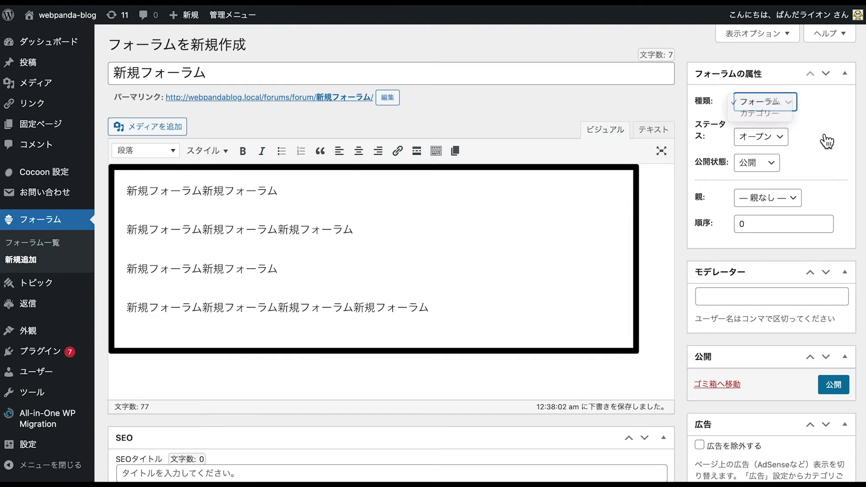
pyautogui.click(787, 143)
pyautogui.click(815, 179)
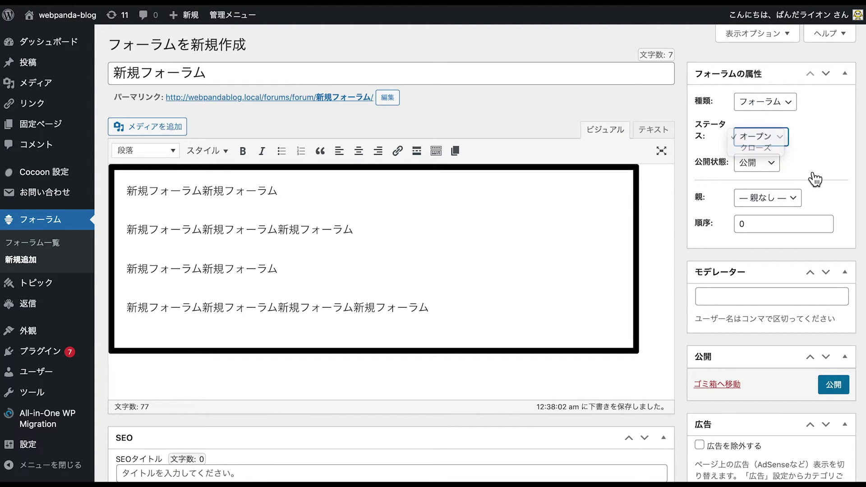
pyautogui.click(834, 385)
pyautogui.click(530, 50)
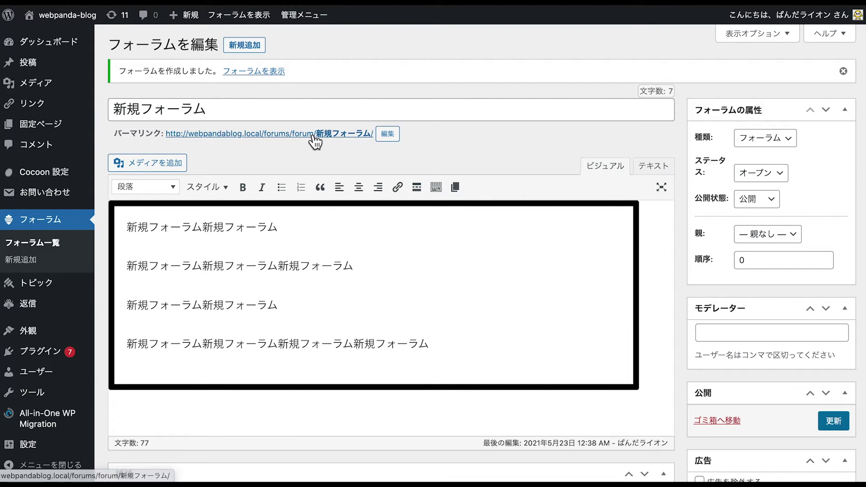
# Step: Open the new forum's public page and examine the fields of its topic creation form
pyautogui.click(357, 134)
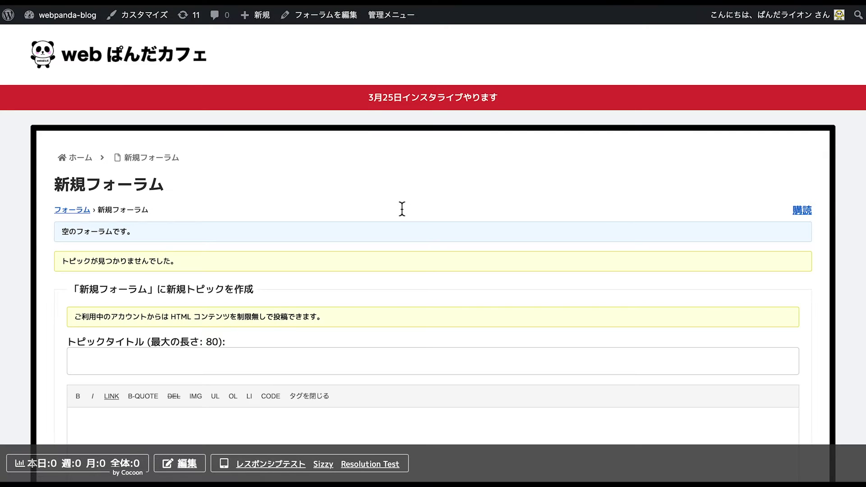
pyautogui.scroll(-2, 402, 208)
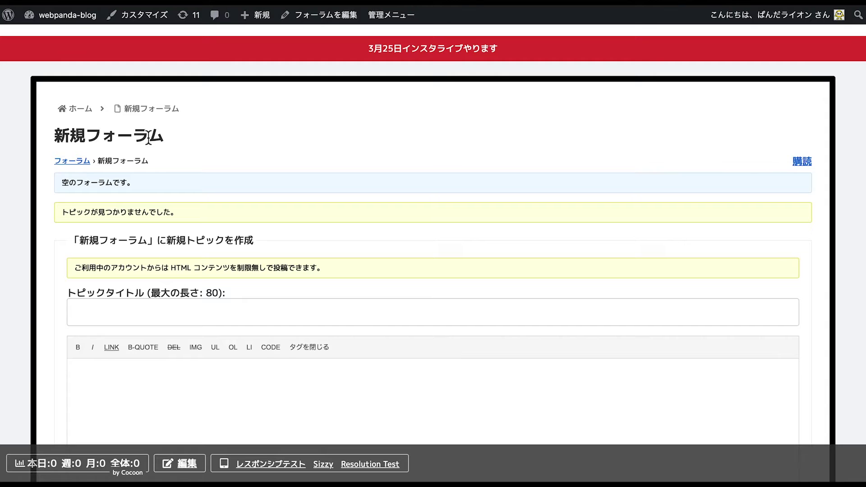
pyautogui.scroll(-1, 129, 131)
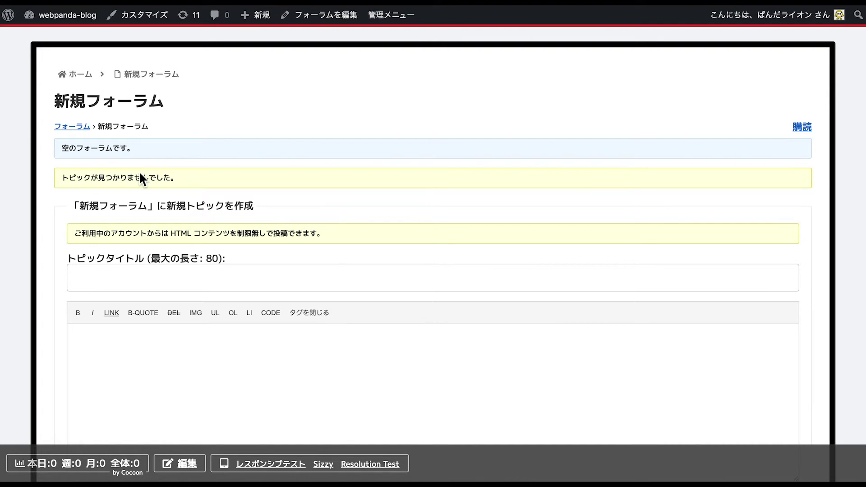
pyautogui.scroll(-4, 139, 176)
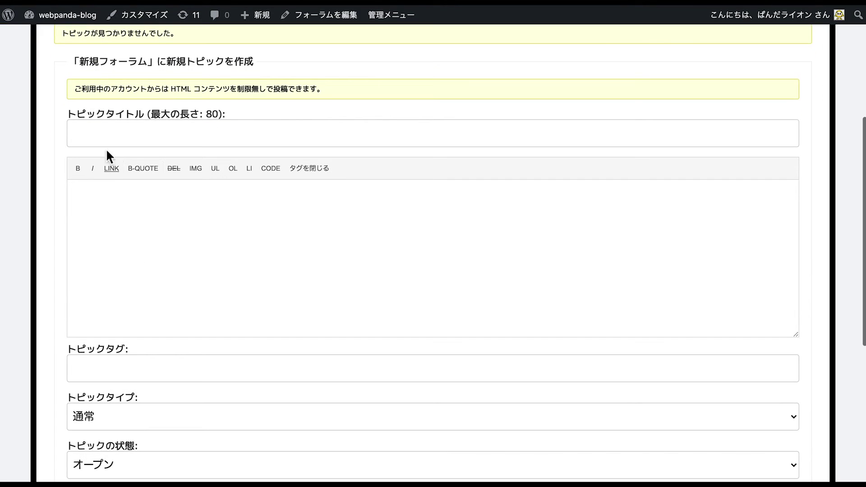
pyautogui.click(104, 134)
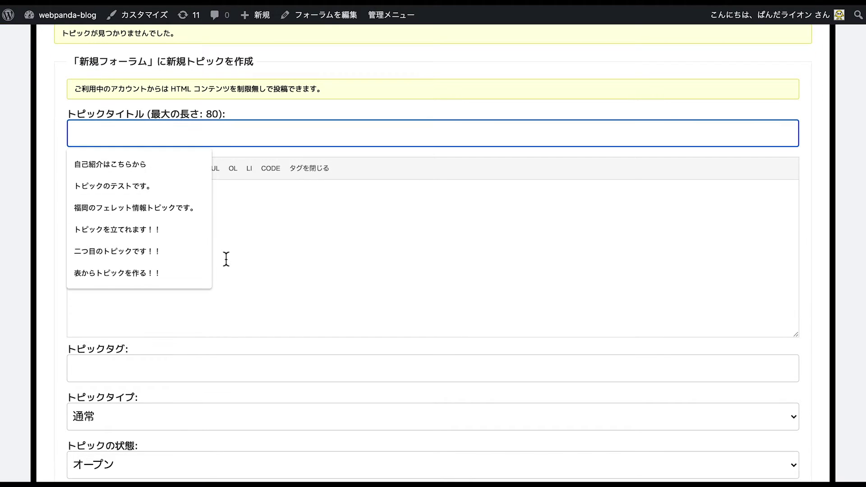
pyautogui.click(239, 257)
pyautogui.scroll(-4, 239, 254)
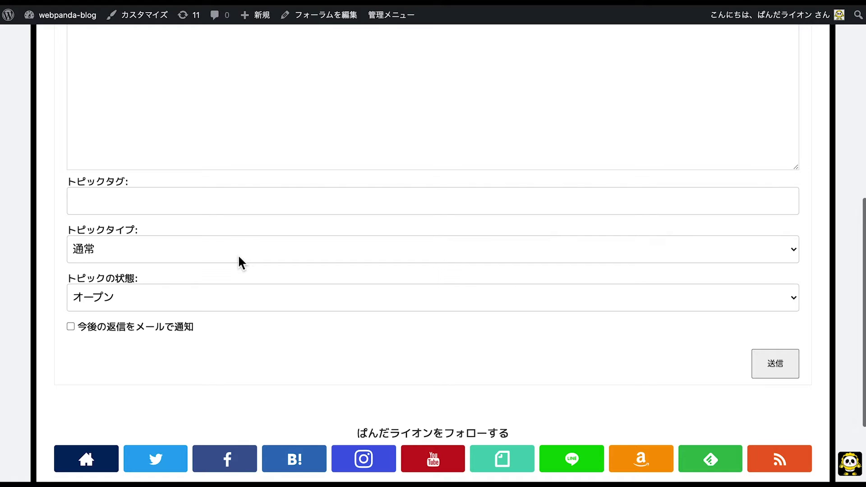
pyautogui.scroll(5, 237, 257)
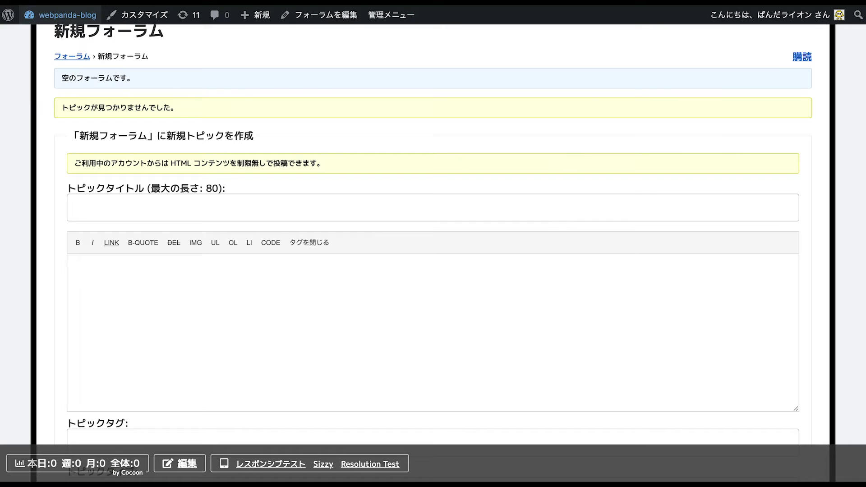
pyautogui.click(67, 15)
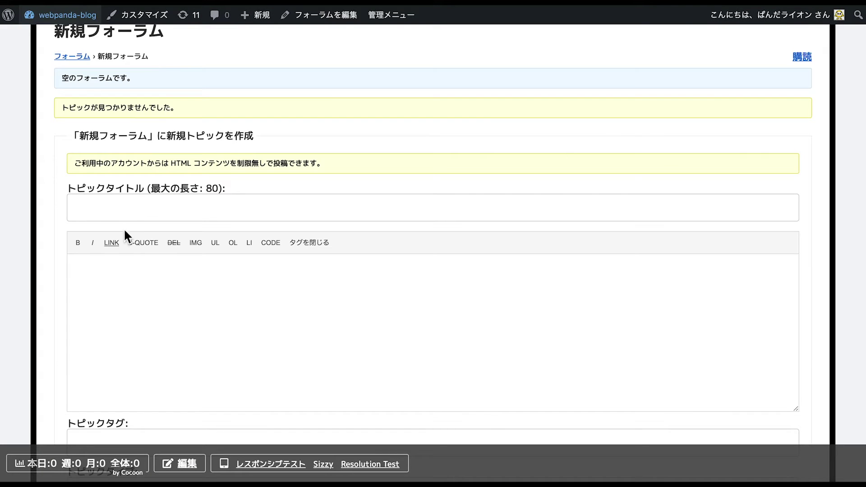
# Step: Enter 新規トピック as the title of the new topic in the forum
pyautogui.click(118, 205)
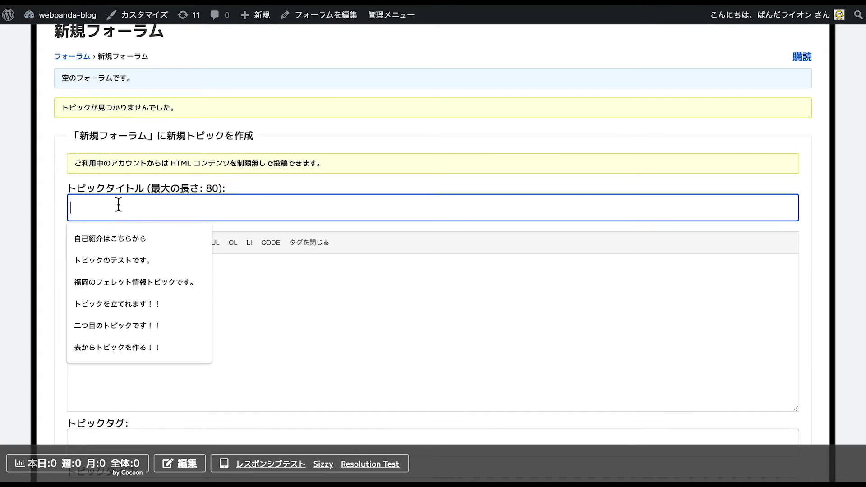
pyautogui.write('新吉')
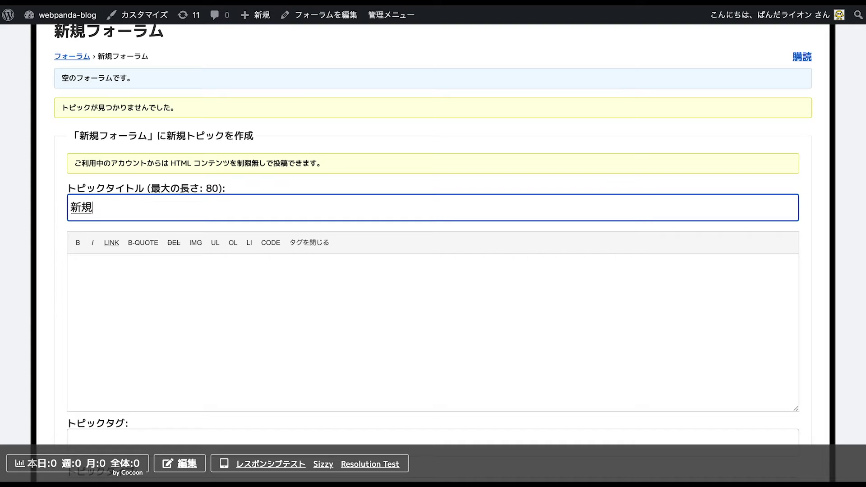
pyautogui.press('BackSpace')
pyautogui.press('BackSpace')
pyautogui.write('新規と')
pyautogui.write('ピック')
pyautogui.press('Return')
# Step: Write フォーラムの中に新規トピックを作ってみました！！ as the topic's body text
pyautogui.click(116, 265)
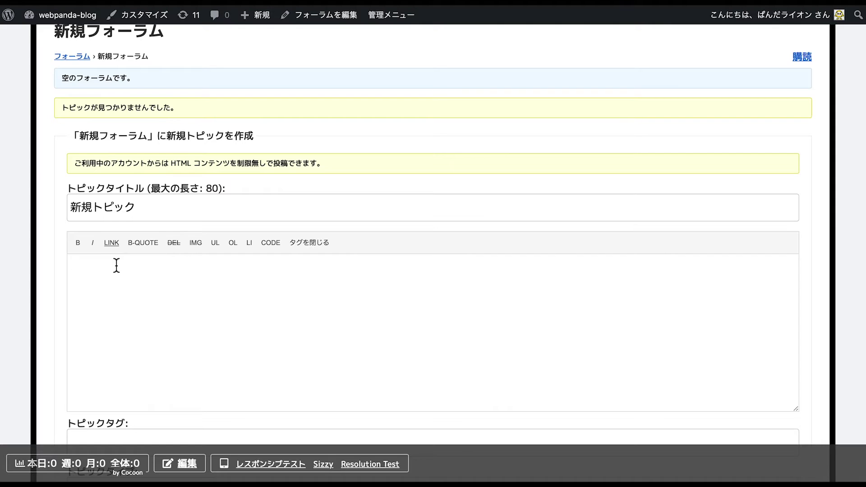
pyautogui.write('フォーラム')
pyautogui.write('の中にし')
pyautogui.write('んき')
pyautogui.press('space')
pyautogui.write('とぴっく')
pyautogui.press('space')
pyautogui.write('を')
pyautogui.press('Return')
pyautogui.write('つくって')
pyautogui.press('space')
pyautogui.press('Return')
pyautogui.write('みた')
pyautogui.press('BackSpace')
pyautogui.write('mashita!!')
pyautogui.press('Return')
# Step: Submit the new topic, leaving its tag empty, type 通常 and status オープン, and view the posted topic
pyautogui.scroll(-3, 130, 321)
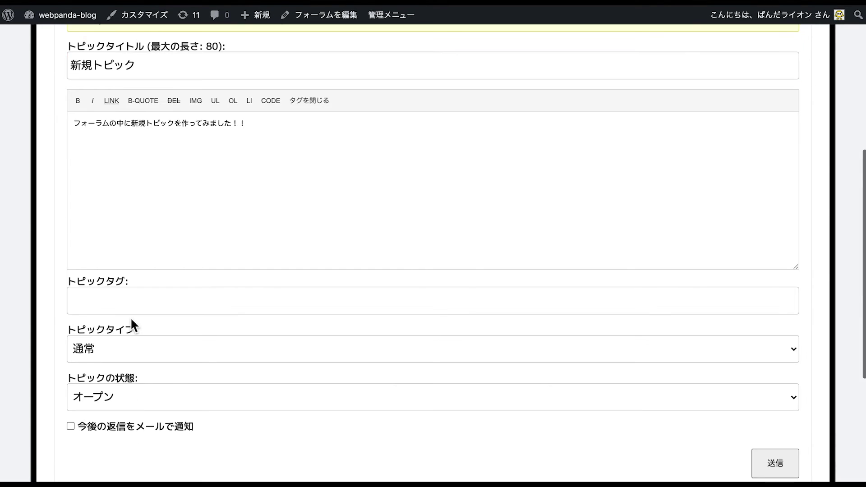
pyautogui.scroll(-5, 131, 318)
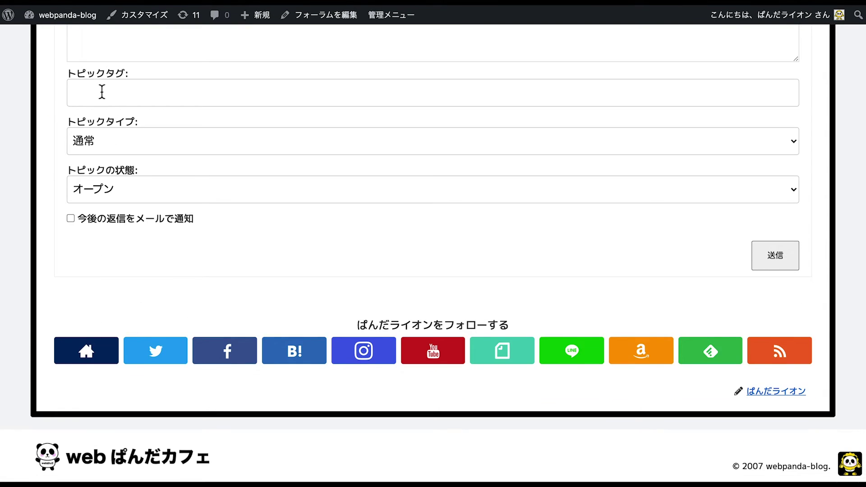
pyautogui.click(770, 260)
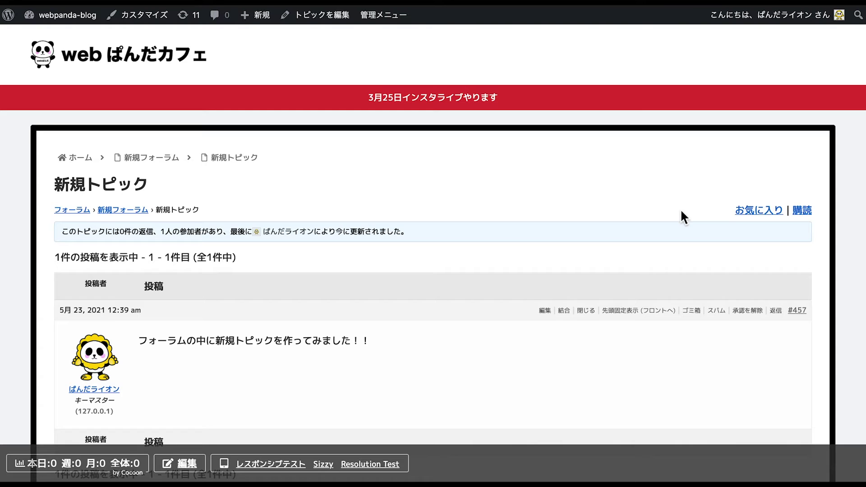
pyautogui.scroll(-2, 680, 208)
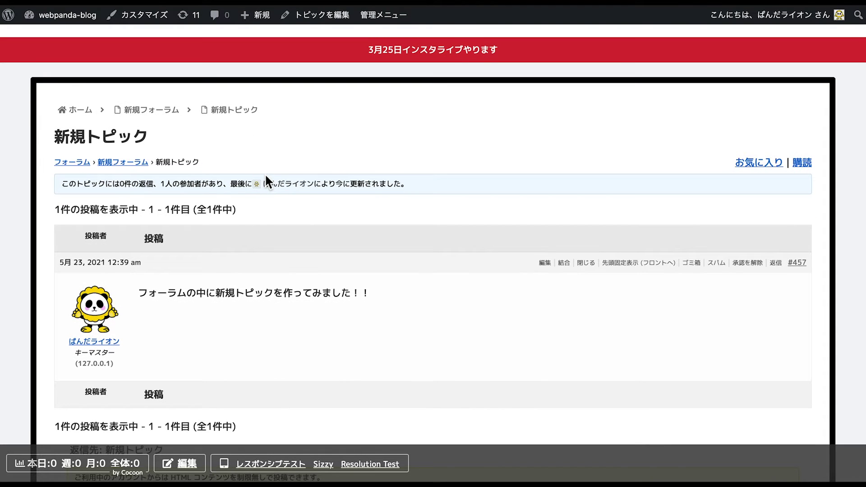
# Step: Write トピックへの返信をしてみました！！ as the reply text in the 新規トピック topic's reply form
pyautogui.scroll(-5, 265, 176)
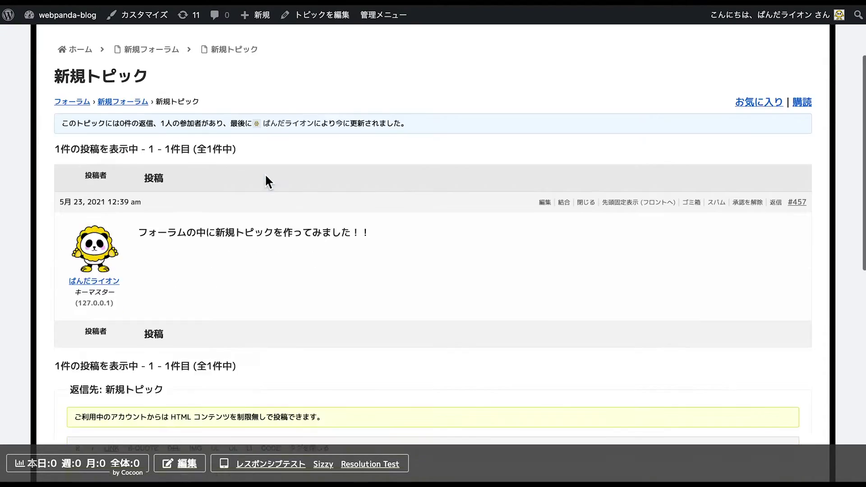
pyautogui.scroll(-1, 151, 167)
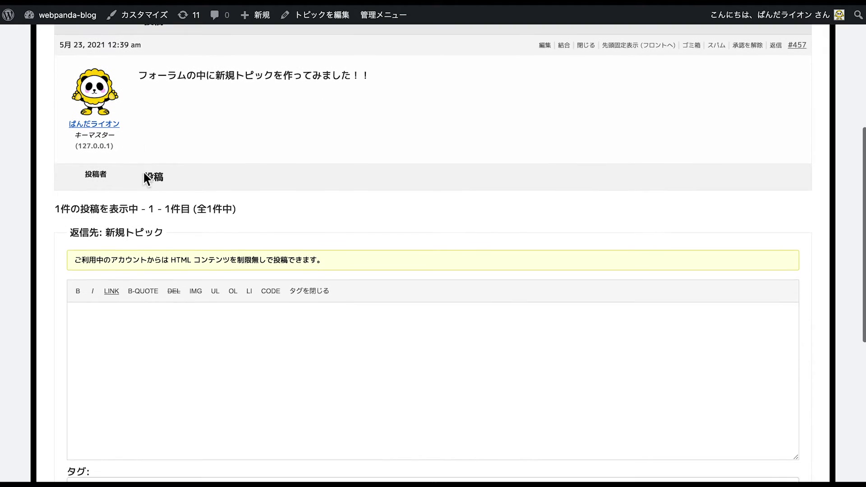
pyautogui.scroll(2, 151, 174)
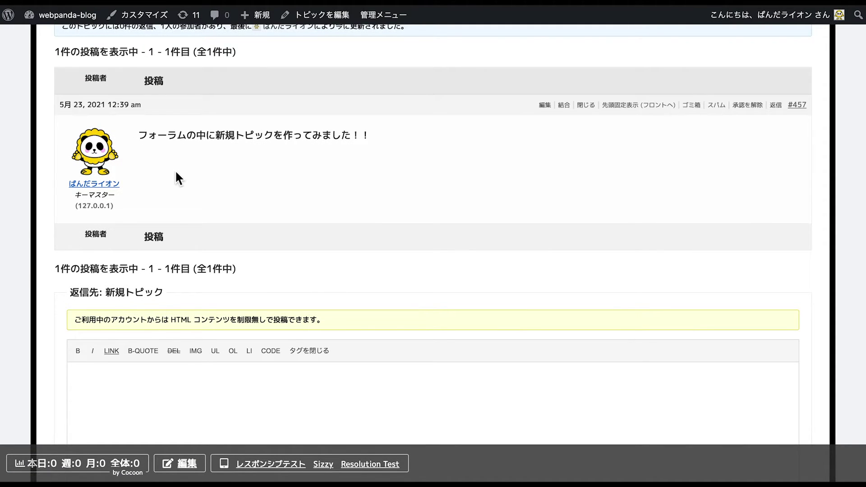
pyautogui.scroll(-2, 175, 171)
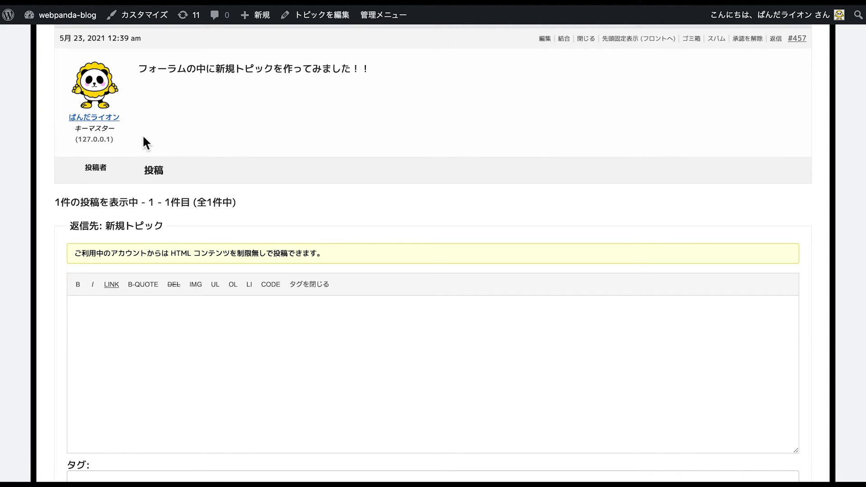
pyautogui.scroll(-2, 163, 345)
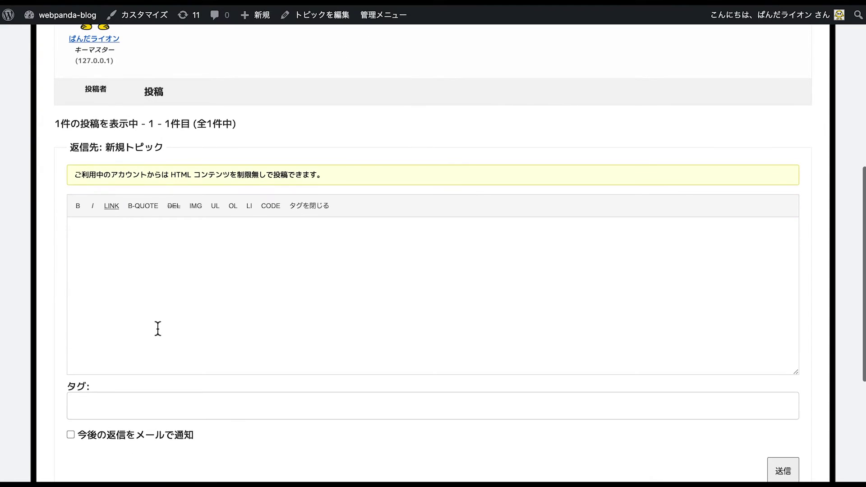
pyautogui.click(134, 265)
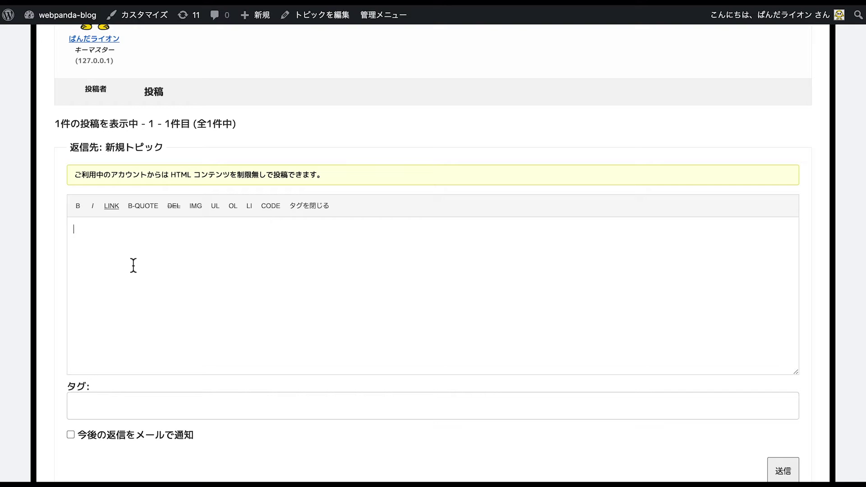
pyautogui.write('トピックへ')
pyautogui.write('の変sん')
pyautogui.write('しん')
pyautogui.press('space')
pyautogui.write('をしてみました')
pyautogui.press('Return')
pyautogui.write('！！')
pyautogui.press('Return')
# Step: Submit the reply with no tag and no e-mail notification, and review it in the topic's thread
pyautogui.scroll(-5, 134, 268)
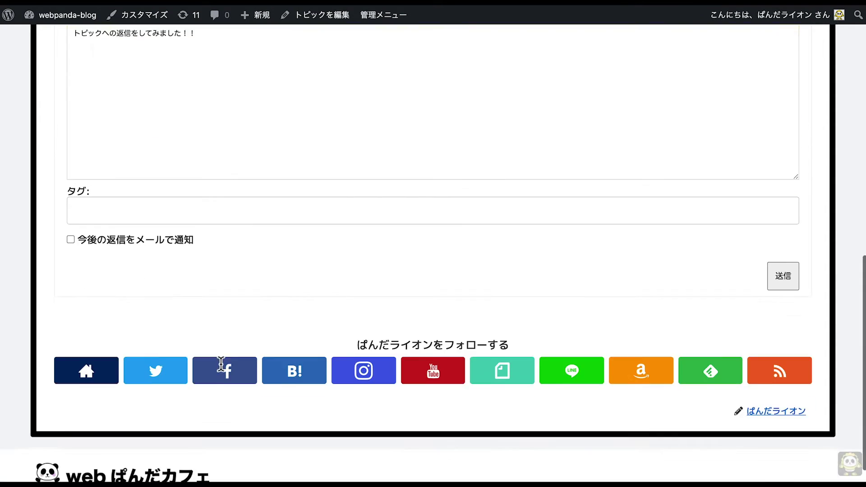
pyautogui.click(786, 260)
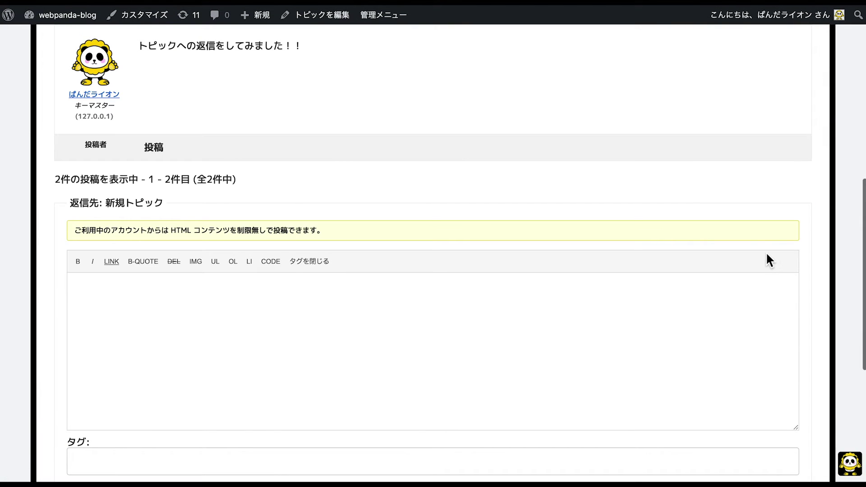
pyautogui.scroll(4, 492, 294)
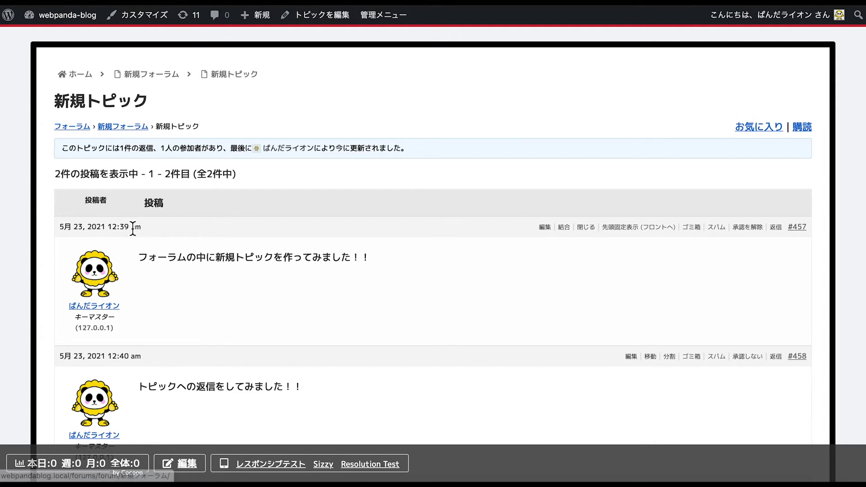
pyautogui.scroll(-2, 164, 282)
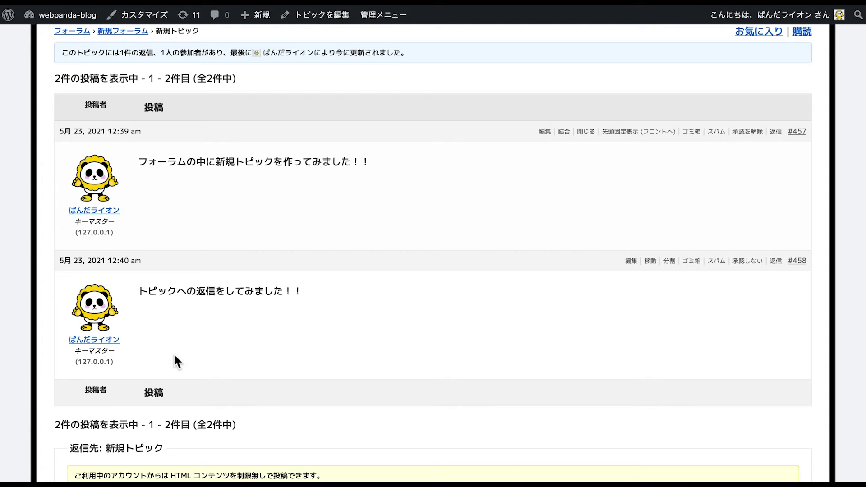
pyautogui.scroll(3, 174, 355)
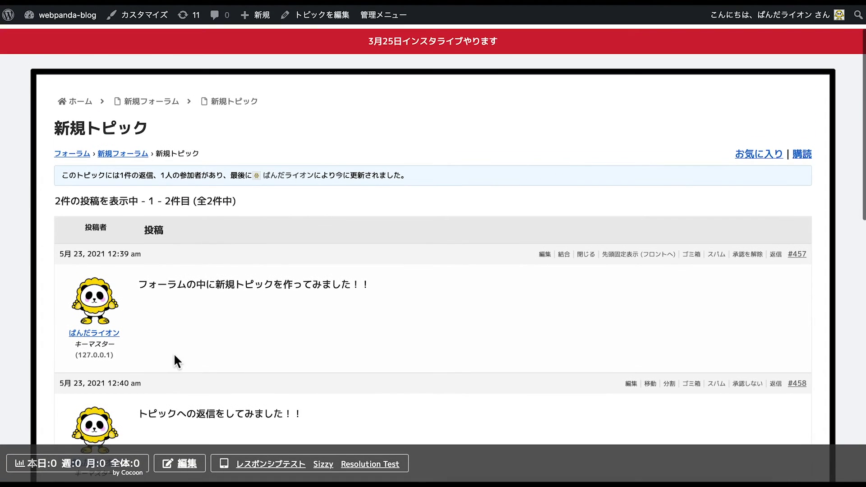
pyautogui.scroll(-2, 174, 361)
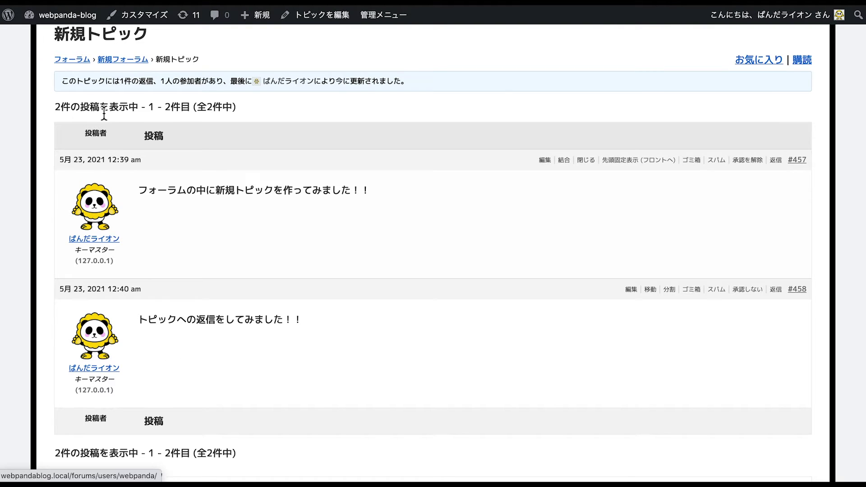
# Step: Go back to the 新規フォーラム forum to check its topic list and reopen 新規トピック to view its posts
pyautogui.click(121, 60)
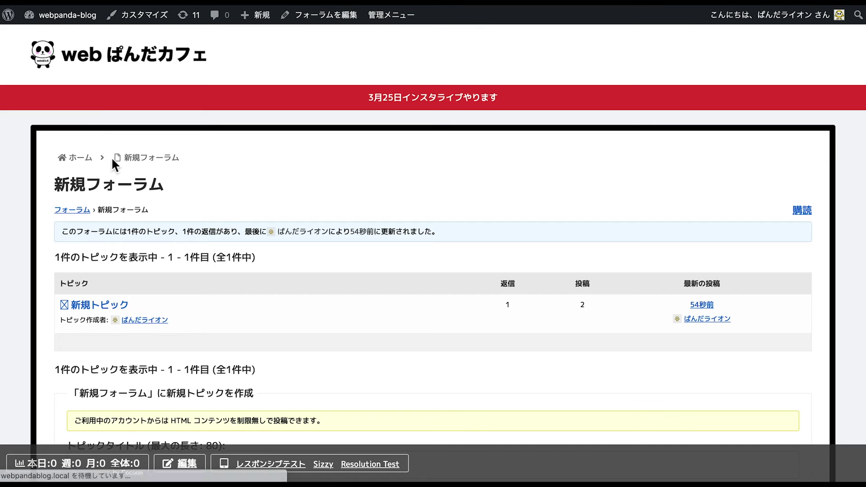
pyautogui.scroll(-5, 130, 182)
pyautogui.scroll(4, 130, 180)
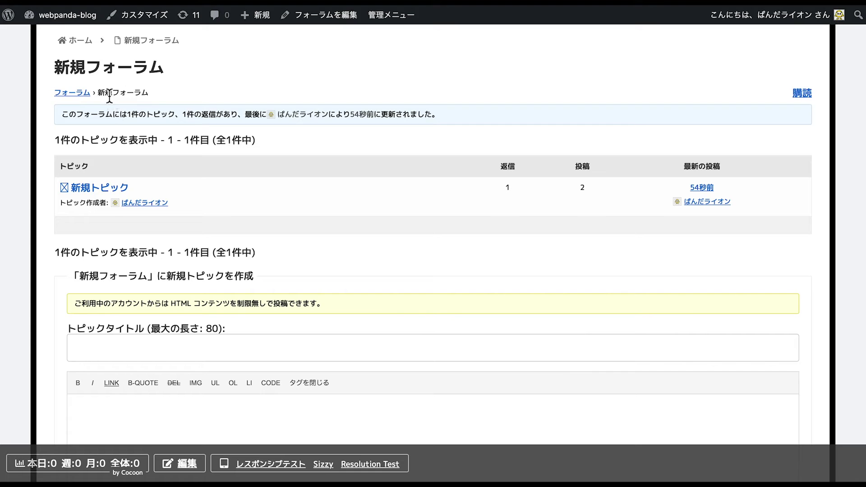
pyautogui.click(106, 192)
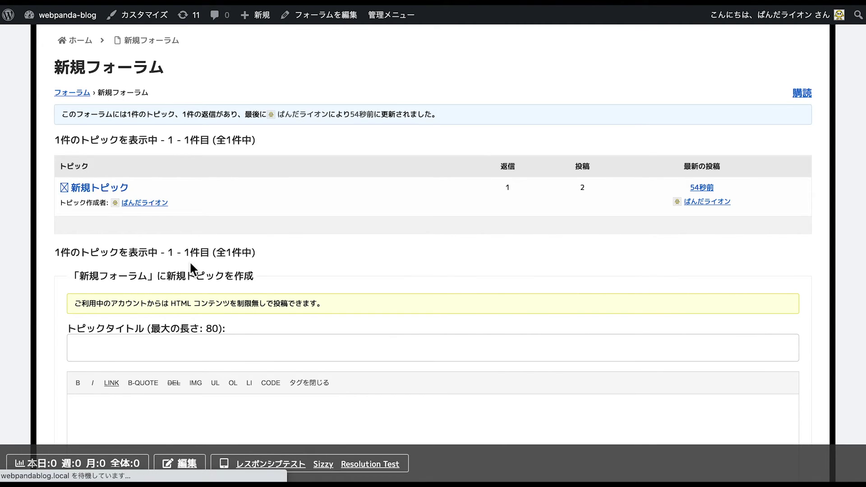
pyautogui.scroll(-5, 189, 261)
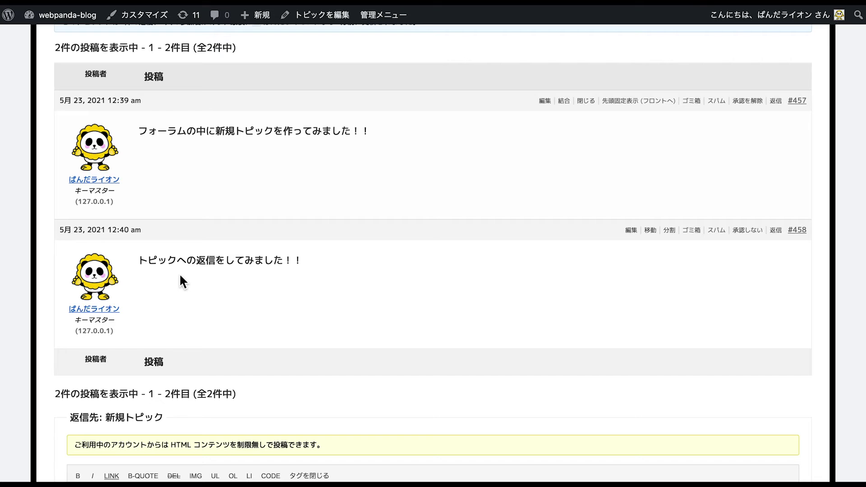
pyautogui.scroll(5, 180, 276)
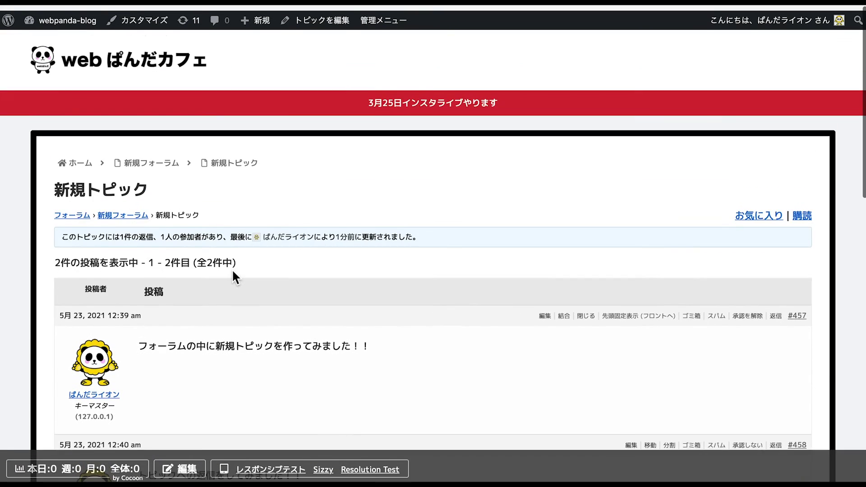
# Step: Log out of the site and examine how the forum and its 新規トピック topic appear to a logged-out visitor
pyautogui.moveTo(781, 15)
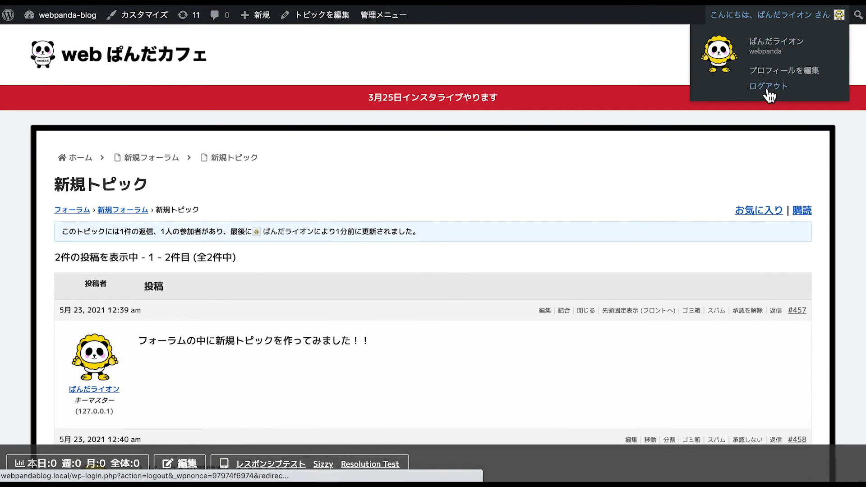
pyautogui.click(768, 86)
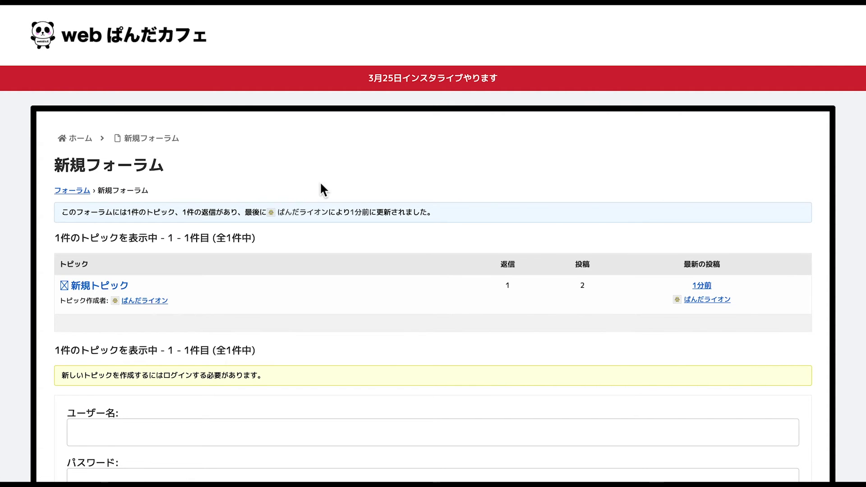
pyautogui.scroll(-2, 320, 182)
pyautogui.click(107, 241)
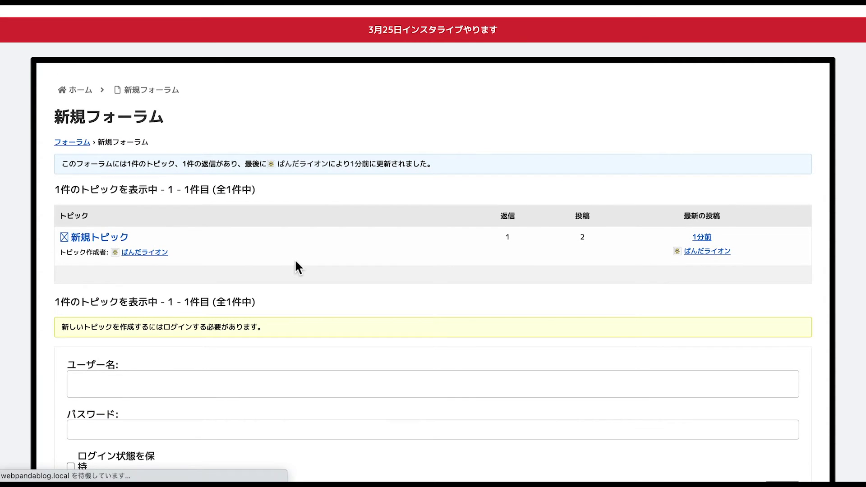
pyautogui.scroll(-10, 298, 267)
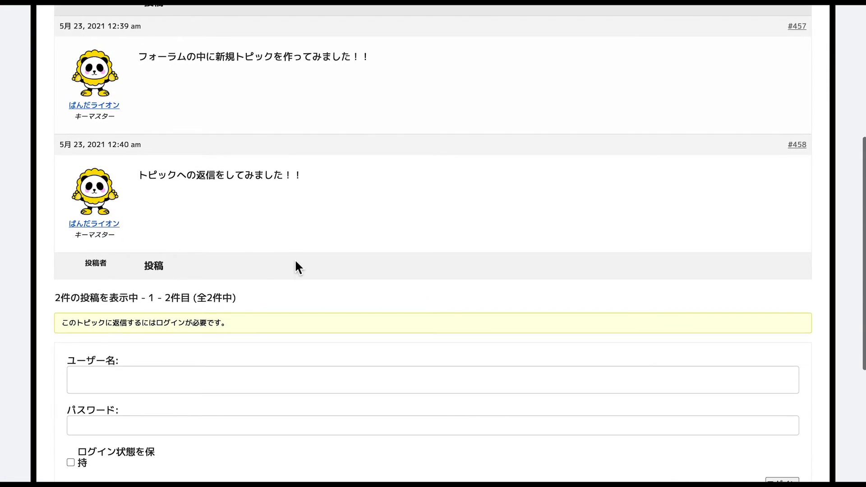
pyautogui.scroll(-5, 295, 263)
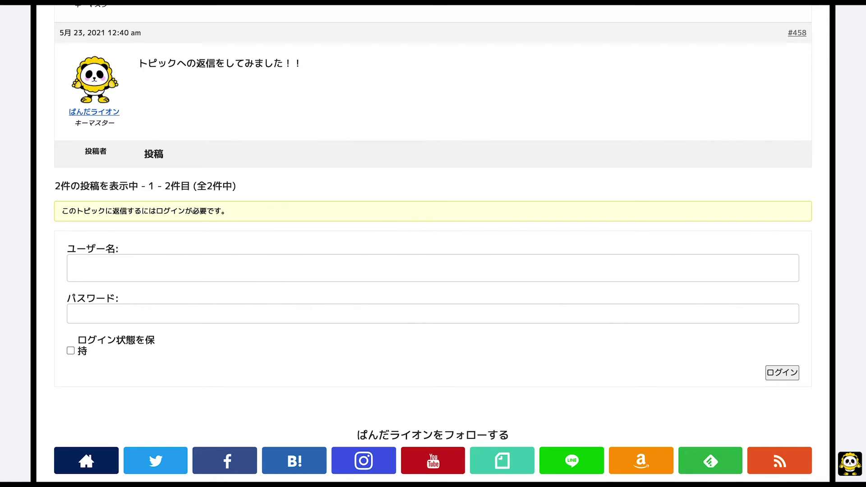
pyautogui.scroll(8, 126, 79)
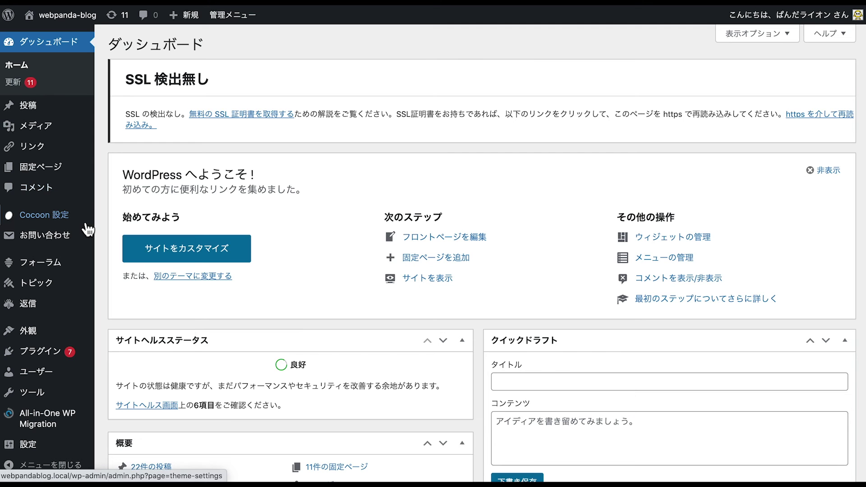
# Step: Create a new fixed page from the WordPress dashboard and insert a ショートコード block in its body
pyautogui.click(49, 171)
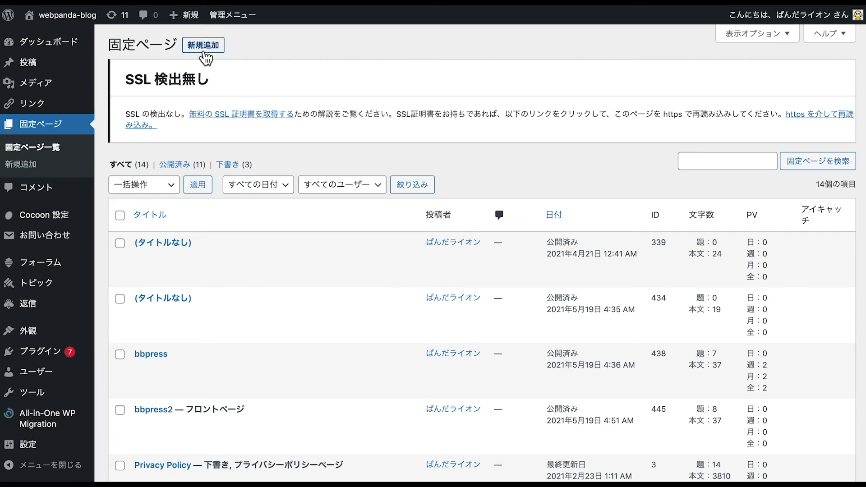
pyautogui.click(204, 51)
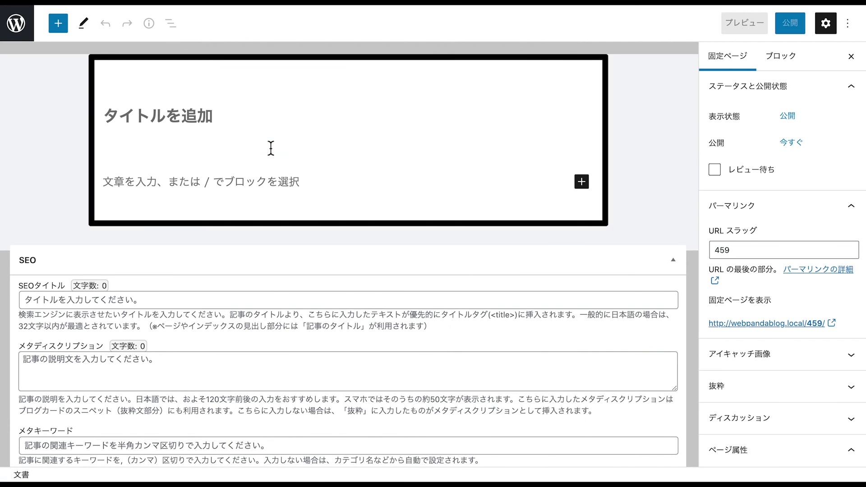
pyautogui.click(235, 185)
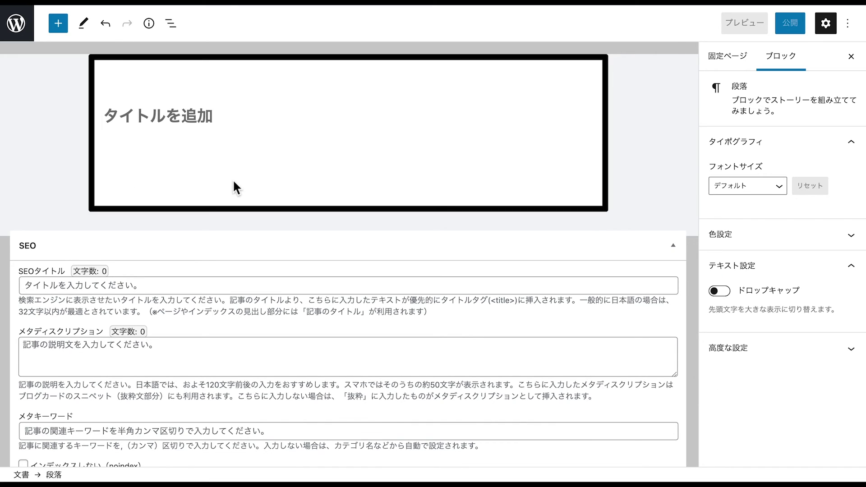
pyautogui.click(584, 164)
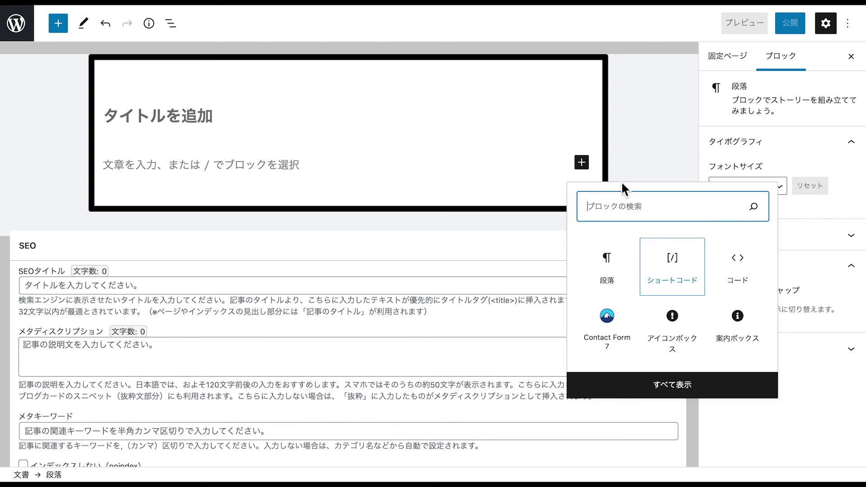
pyautogui.write('しょーとこーど')
pyautogui.press('space')
pyautogui.press('Return')
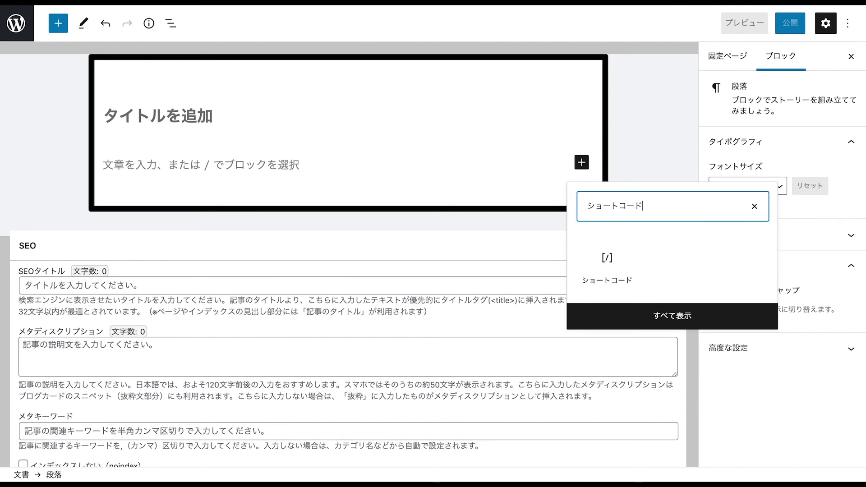
pyautogui.click(617, 273)
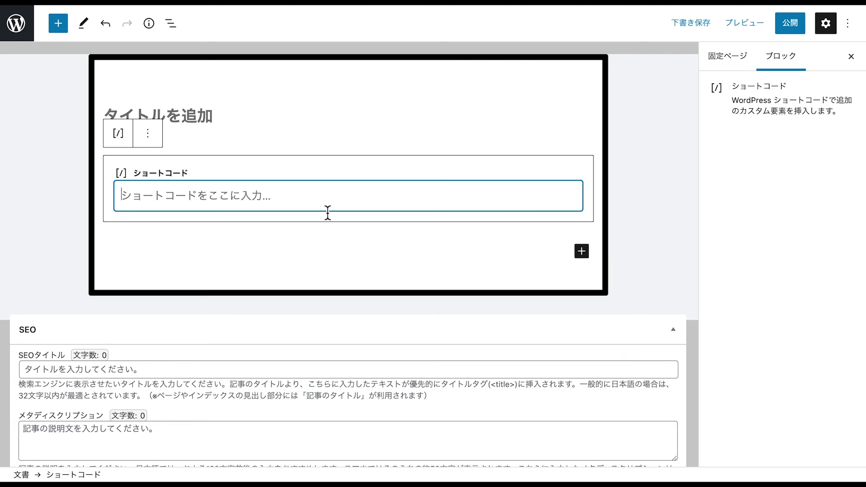
# Step: Enter the shortcode [bbp-register], publish the untitled page and open its public view
pyautogui.write('[bbp-register]')
pyautogui.click(789, 23)
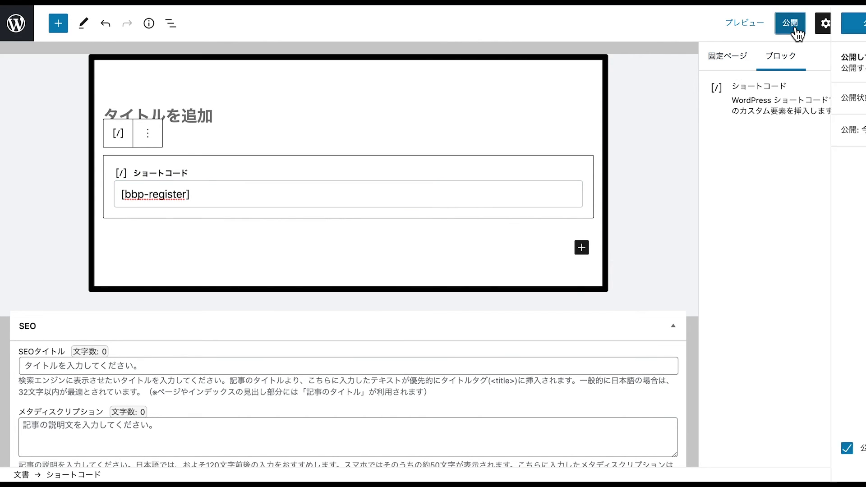
pyautogui.click(744, 25)
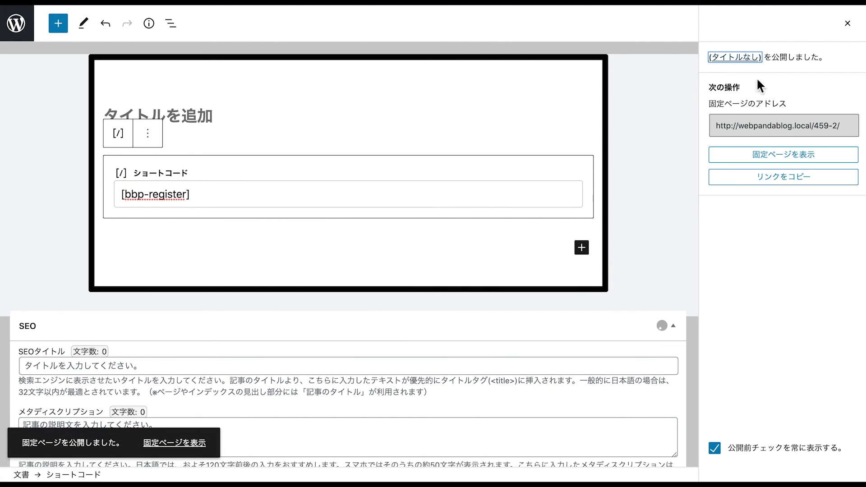
pyautogui.click(780, 160)
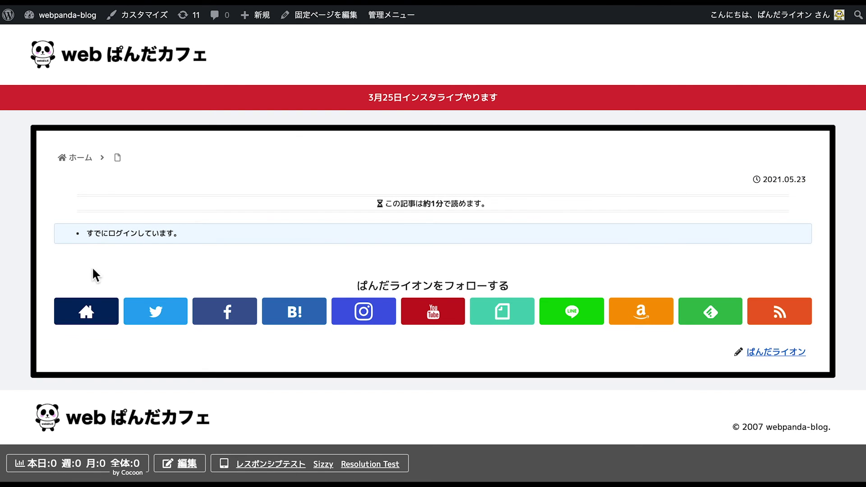
# Step: Log out and examine the ユーザー名 and メール fields of the registration form on the published page
pyautogui.moveTo(759, 23)
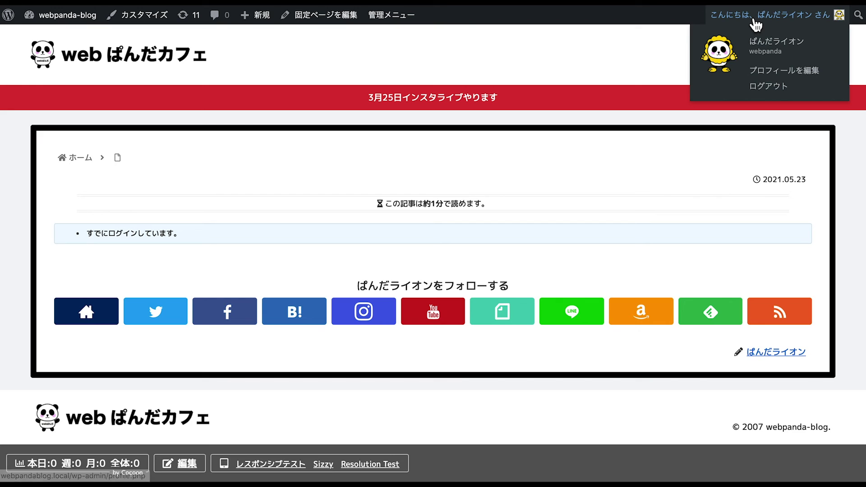
pyautogui.click(772, 88)
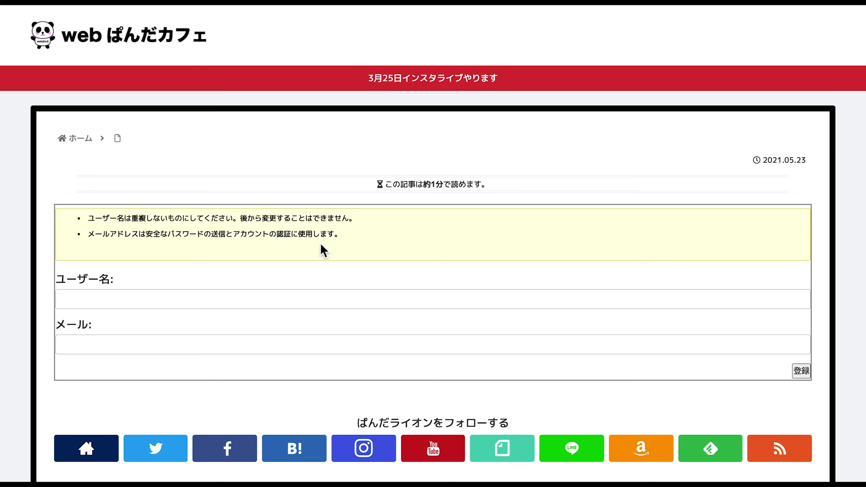
pyautogui.click(123, 298)
pyautogui.click(120, 353)
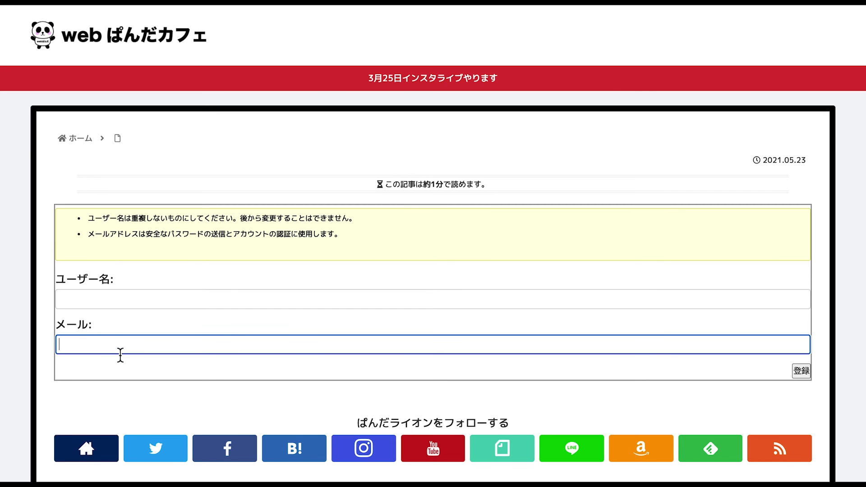